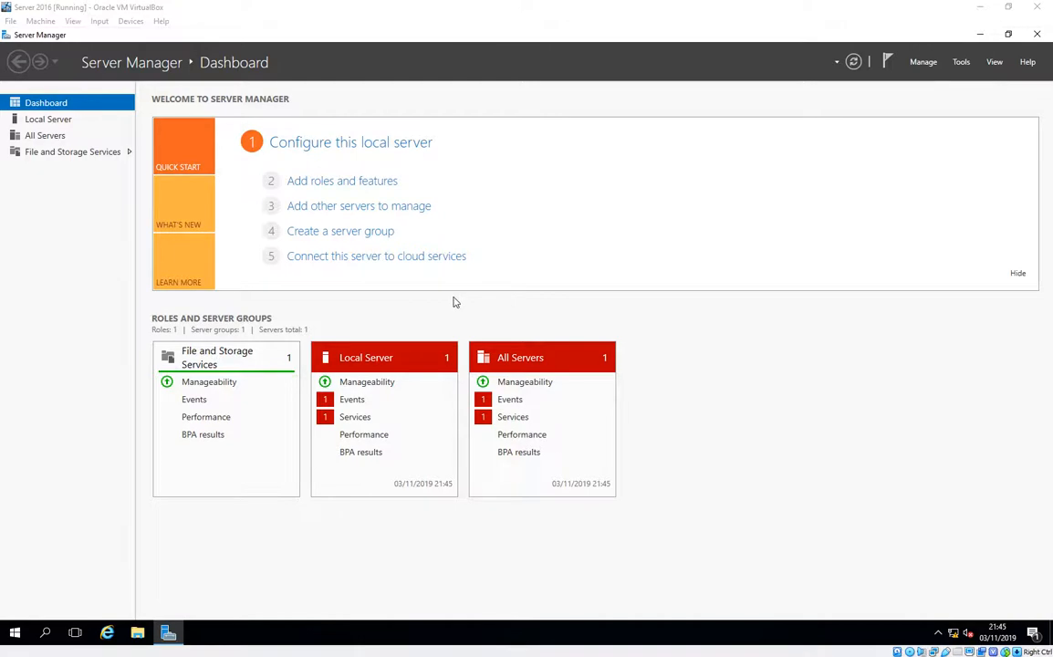
# Start adding roles and features, skip the introductory page by default, and choose a role-based installation on the pool server at 10.1.1.1.
pyautogui.click(359, 188)
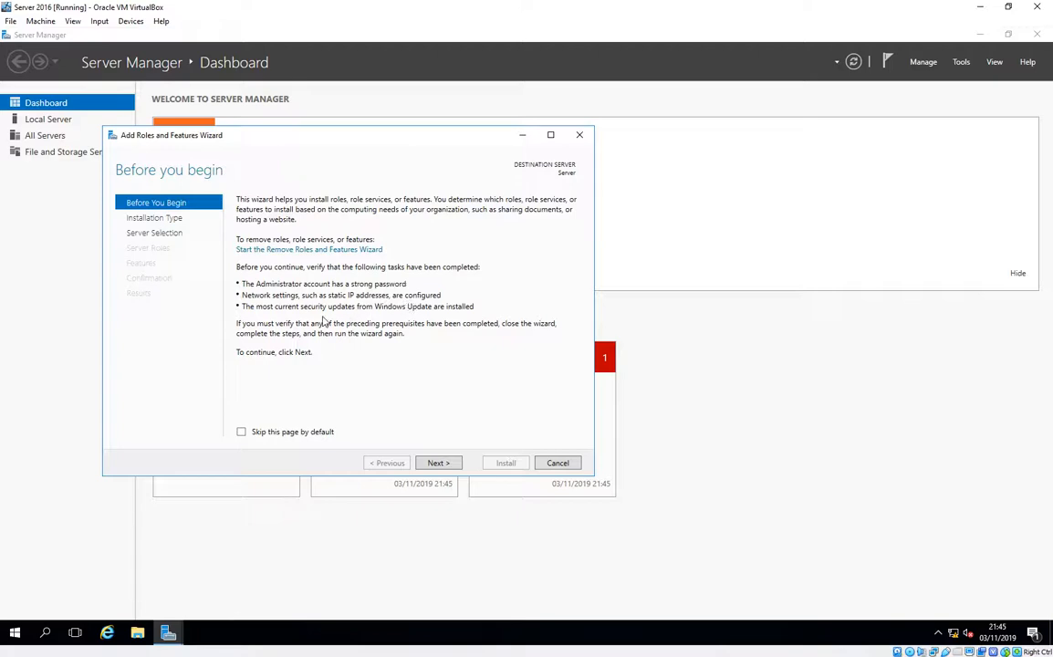
pyautogui.click(242, 432)
pyautogui.click(436, 464)
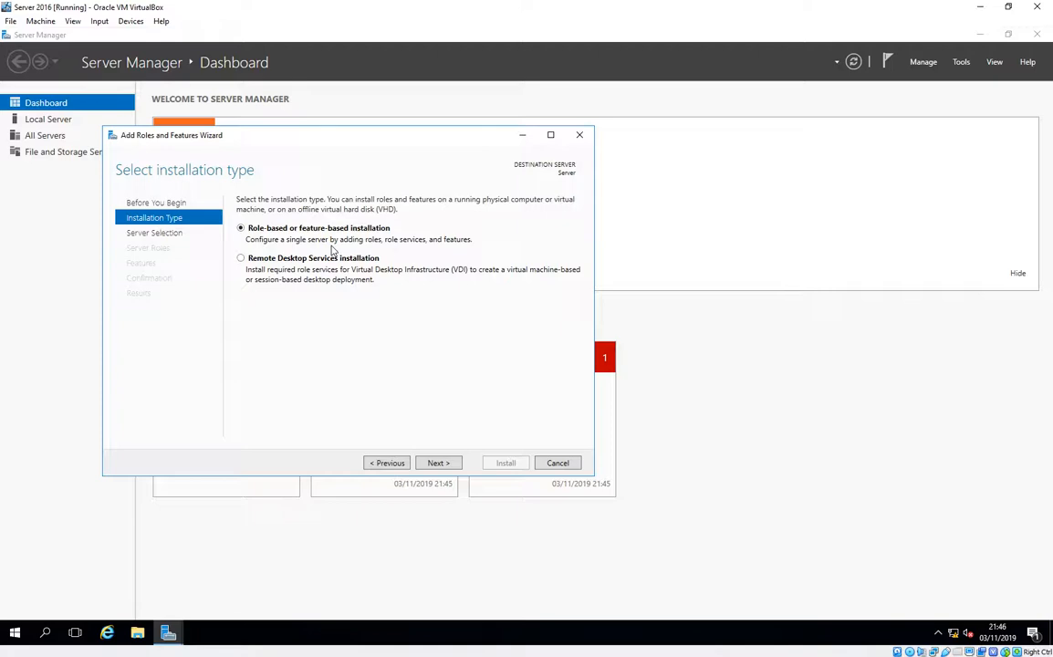
pyautogui.click(439, 464)
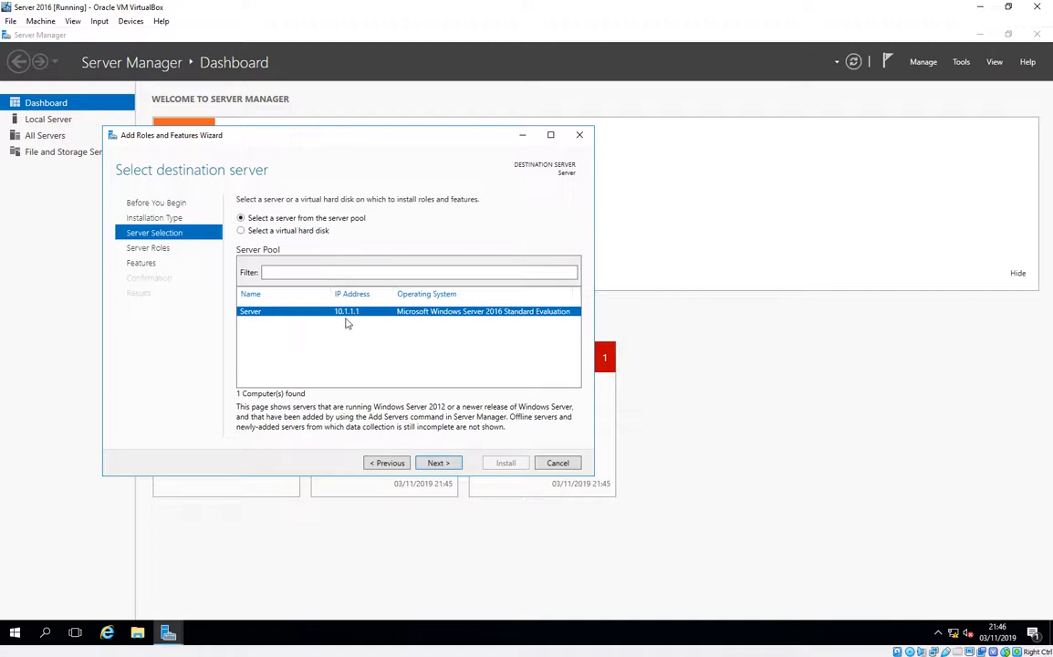
pyautogui.click(437, 463)
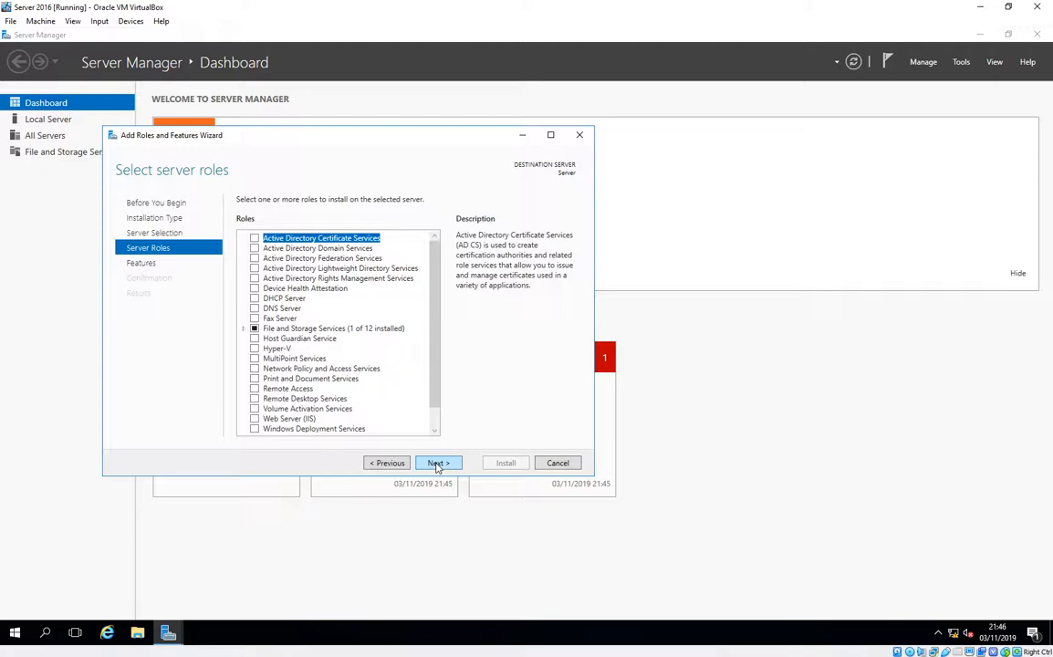
# Install the Active Directory Domain Services role with its required features and management tools, and close the wizard when finished.
pyautogui.click(255, 250)
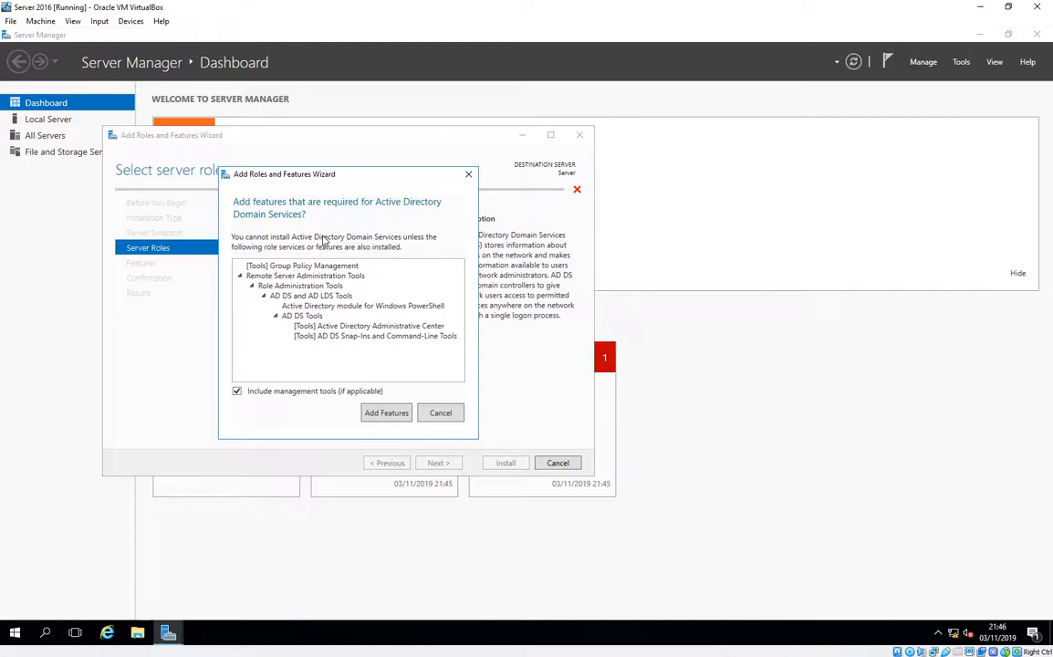
pyautogui.click(371, 418)
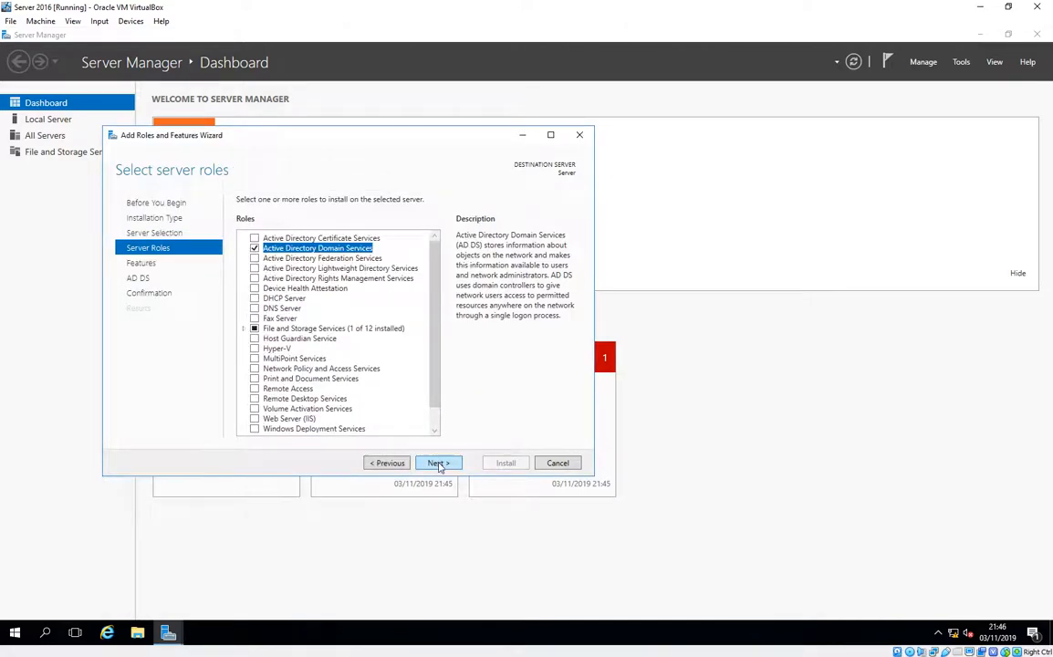
pyautogui.click(438, 464)
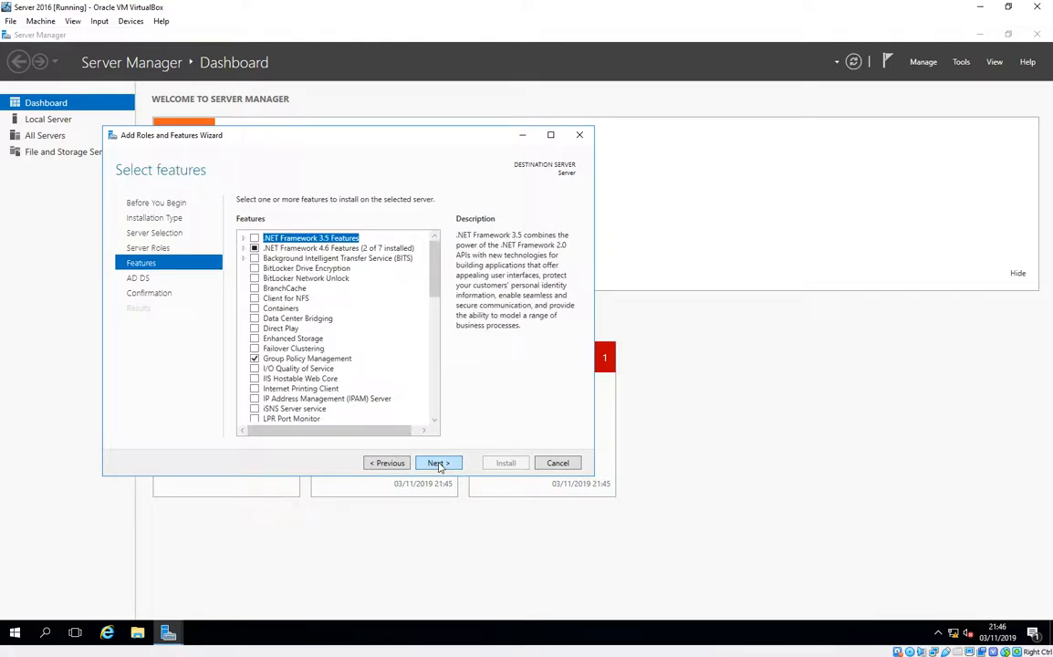
pyautogui.click(439, 465)
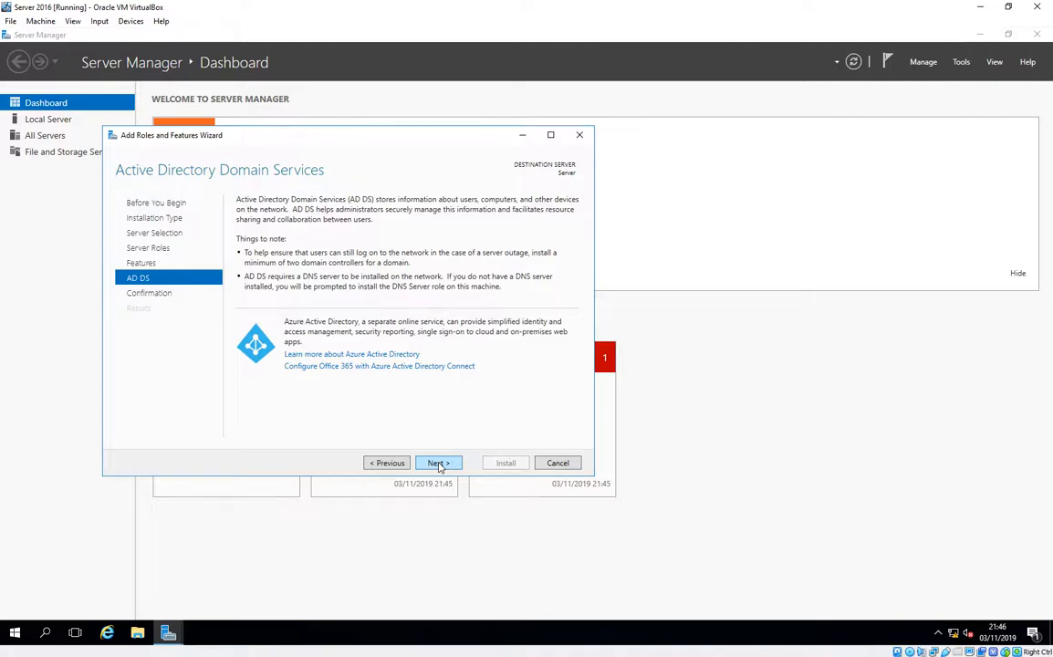
pyautogui.click(439, 464)
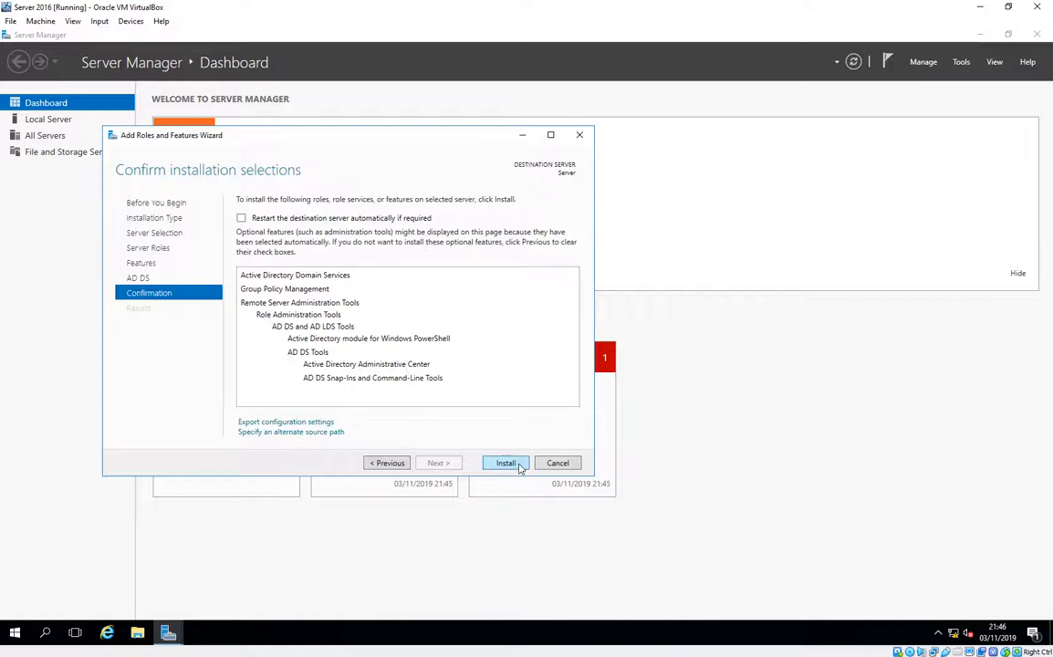
pyautogui.click(507, 464)
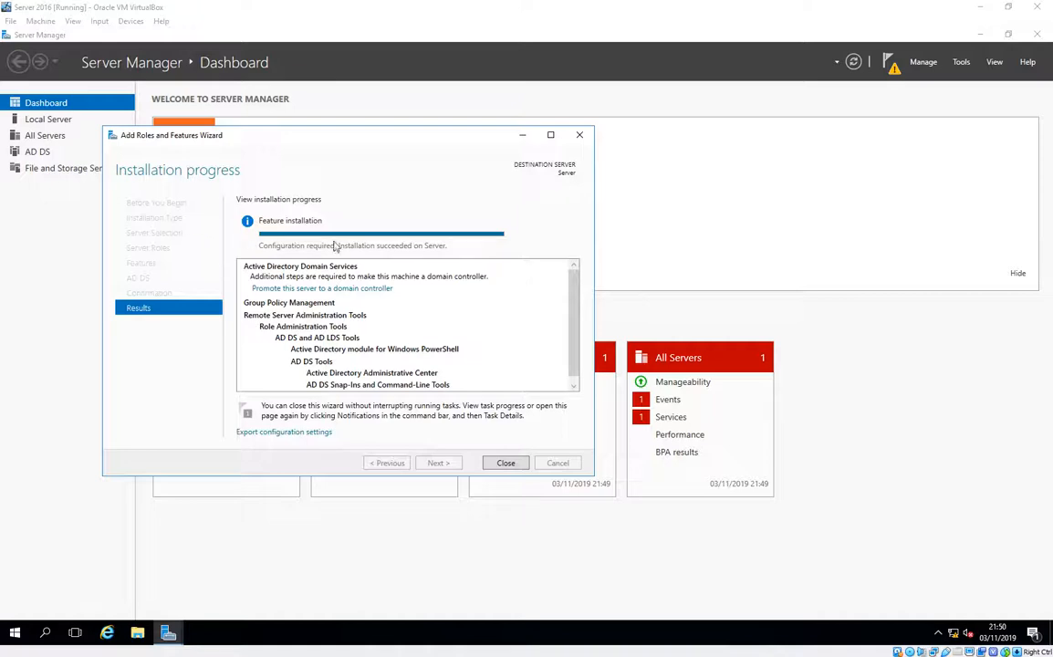
pyautogui.click(515, 463)
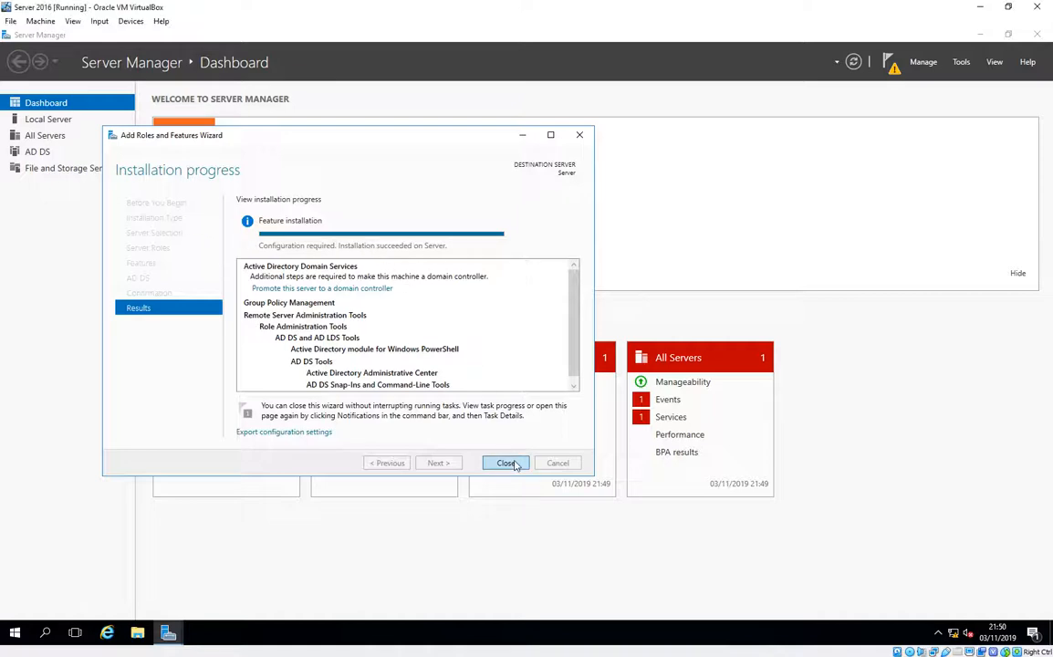
pyautogui.click(507, 463)
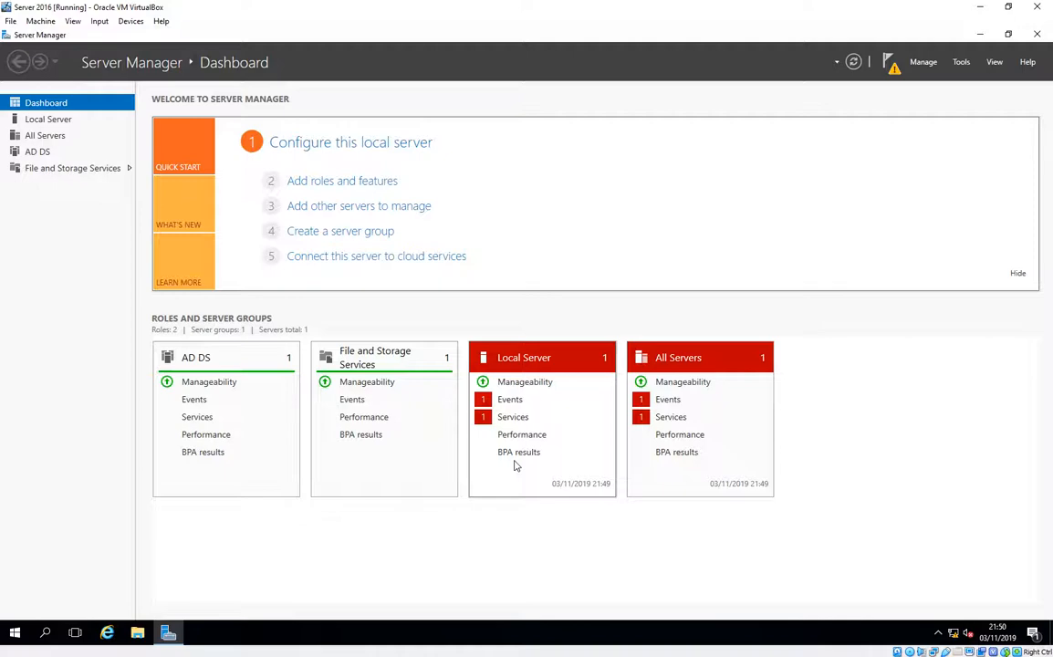
# Start promoting this server to a domain controller in a new forest with the root domain name Dillydale.ltd.
pyautogui.click(893, 72)
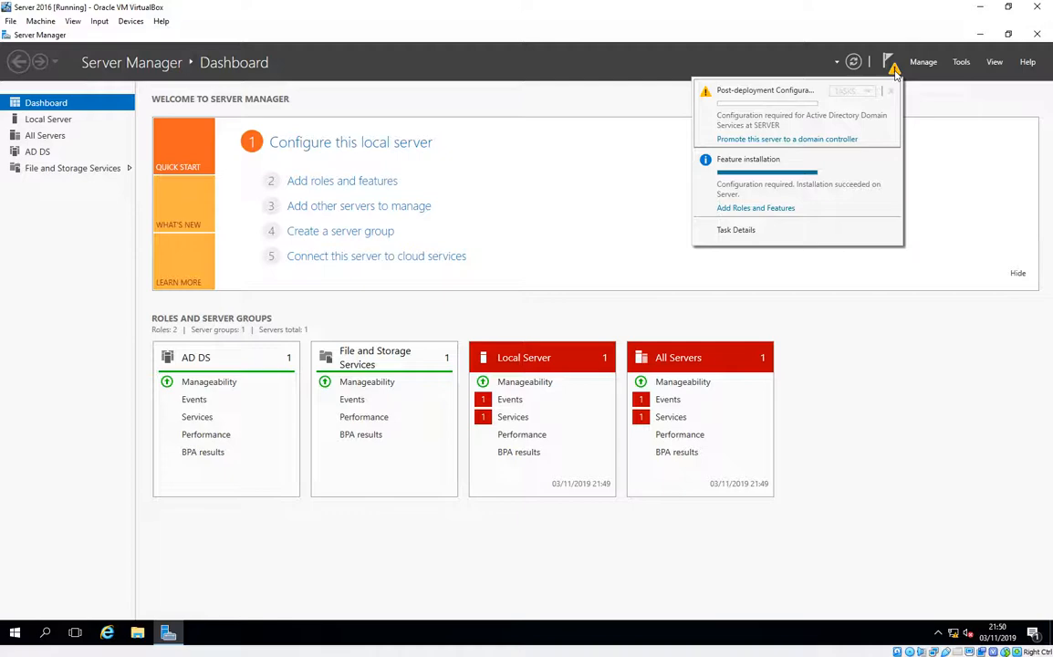
pyautogui.click(833, 142)
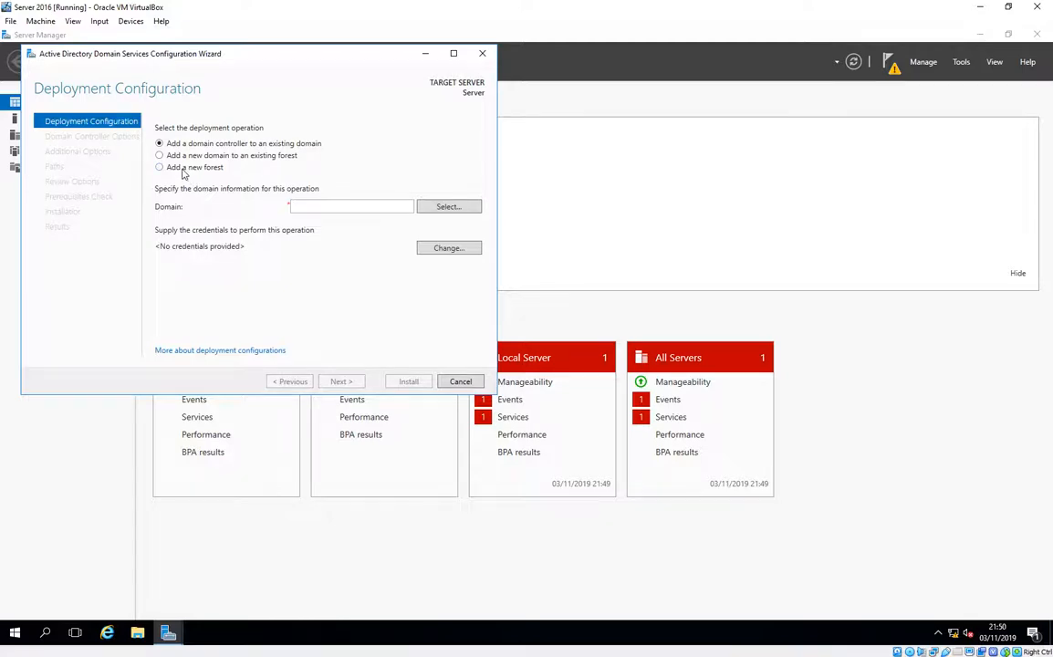
pyautogui.click(184, 170)
pyautogui.click(321, 206)
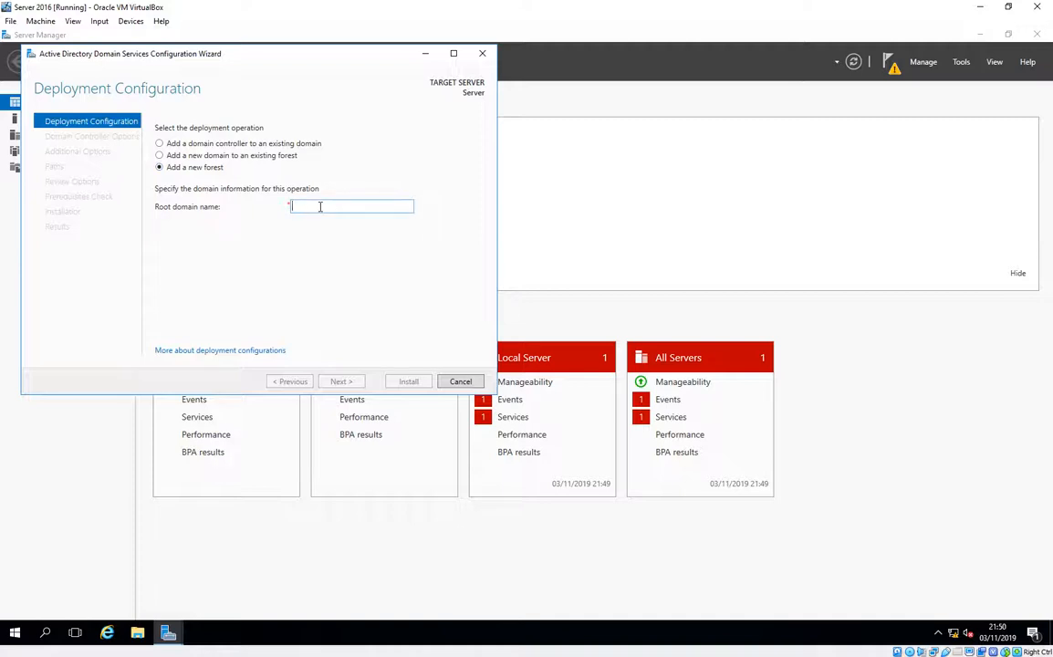
pyautogui.write('Di')
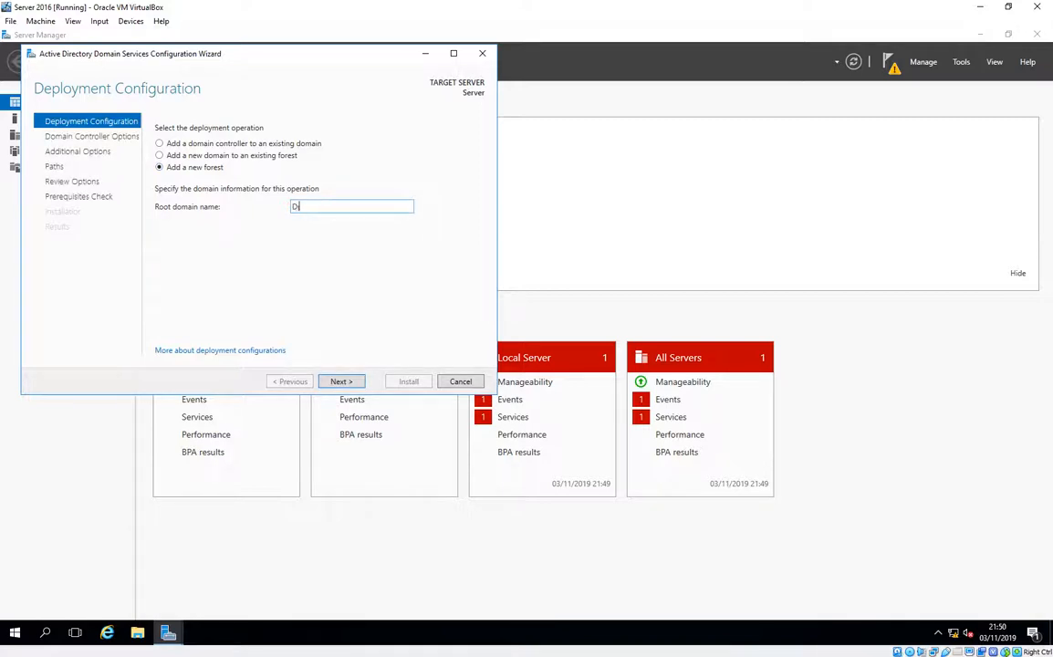
pyautogui.write('llydale.ltd')
pyautogui.click(341, 383)
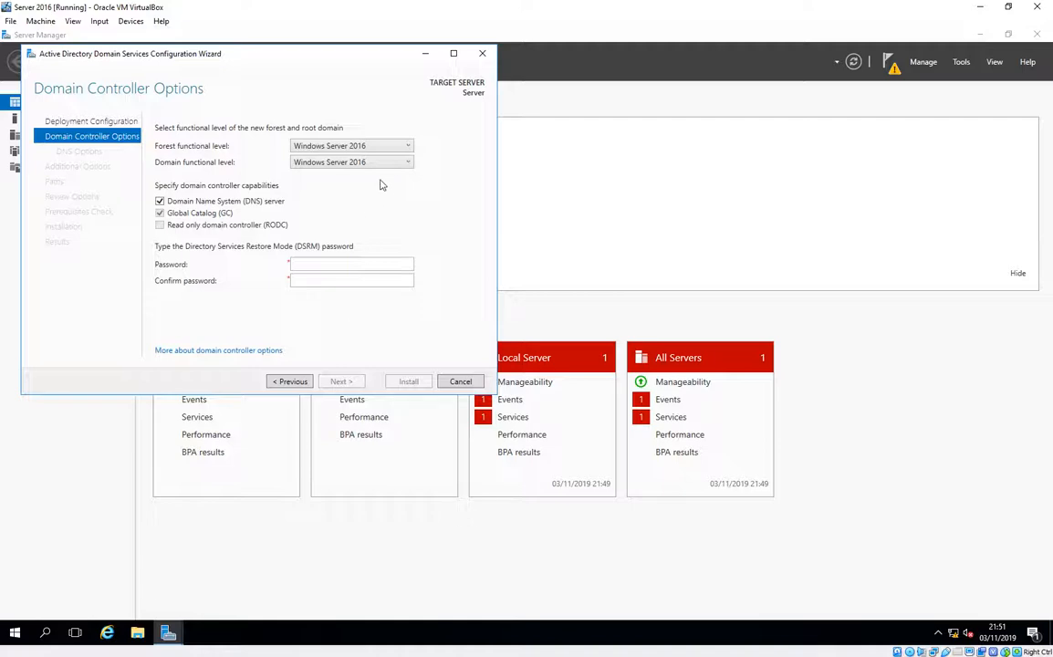
# Keep the forest and domain functional levels at Windows Server 2016 and enter and confirm the Directory Services Restore Mode password.
pyautogui.click(409, 163)
pyautogui.click(409, 146)
pyautogui.click(410, 147)
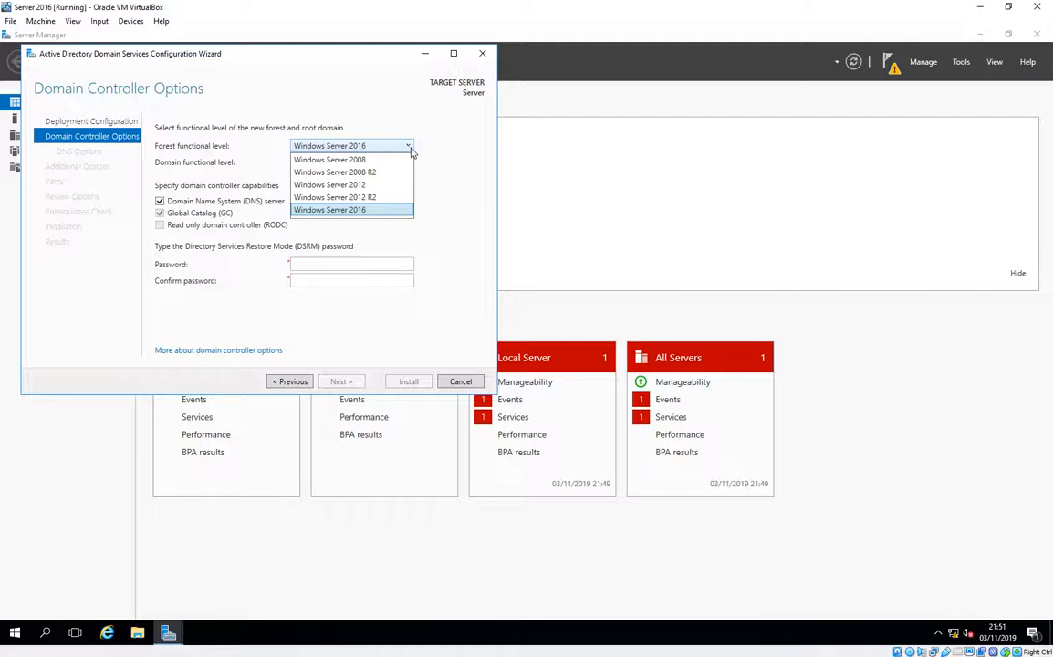
pyautogui.click(436, 160)
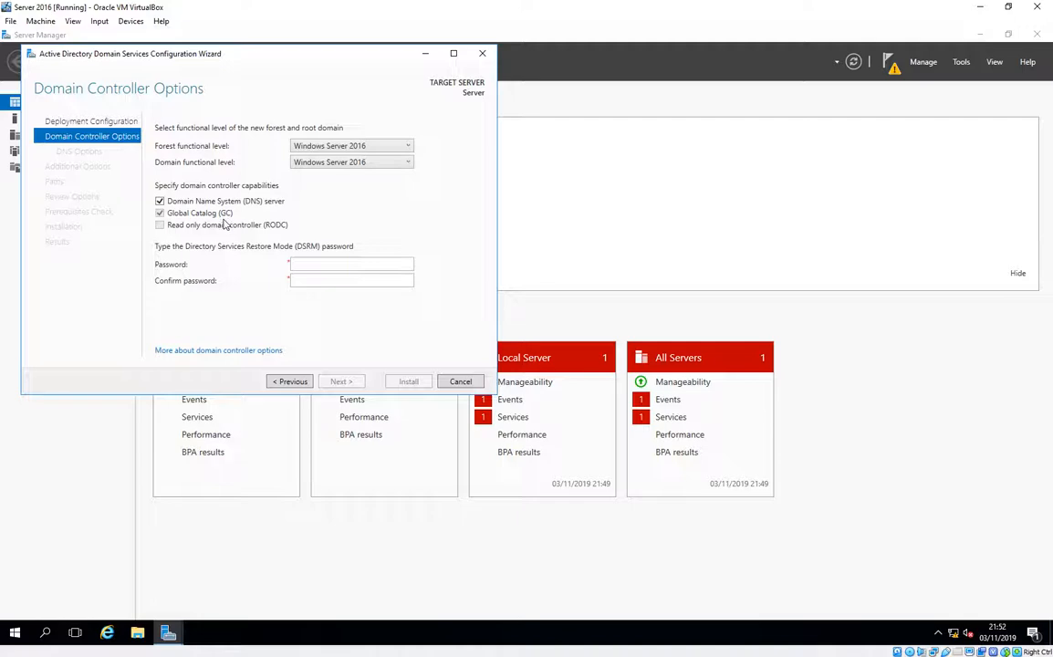
pyautogui.click(328, 266)
pyautogui.write('*********')
pyautogui.press('Tab')
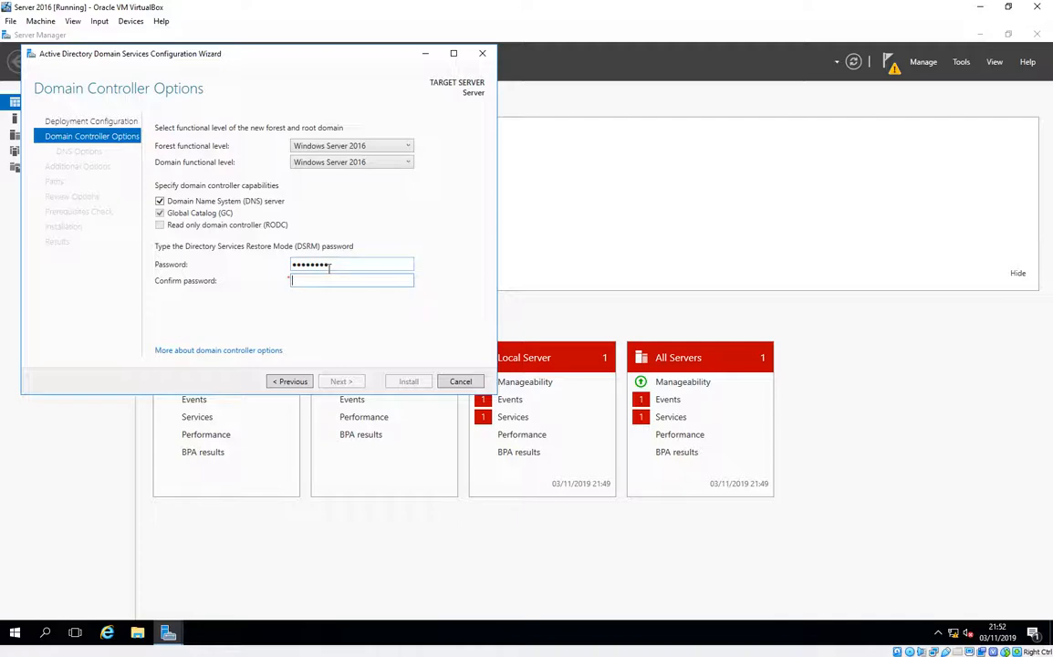
pyautogui.write('*********')
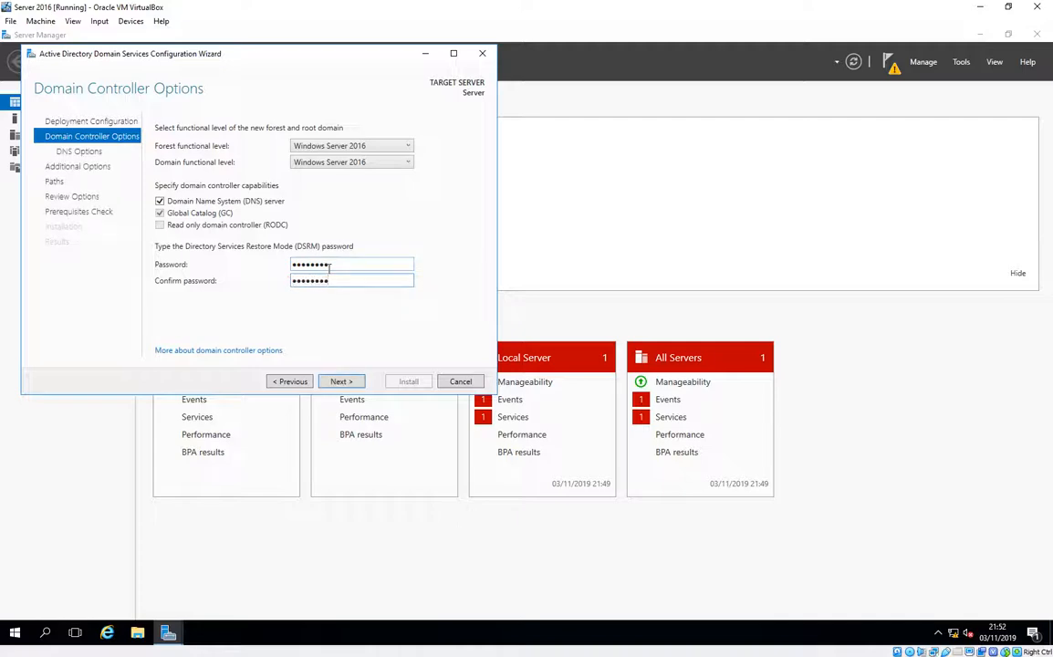
pyautogui.click(342, 382)
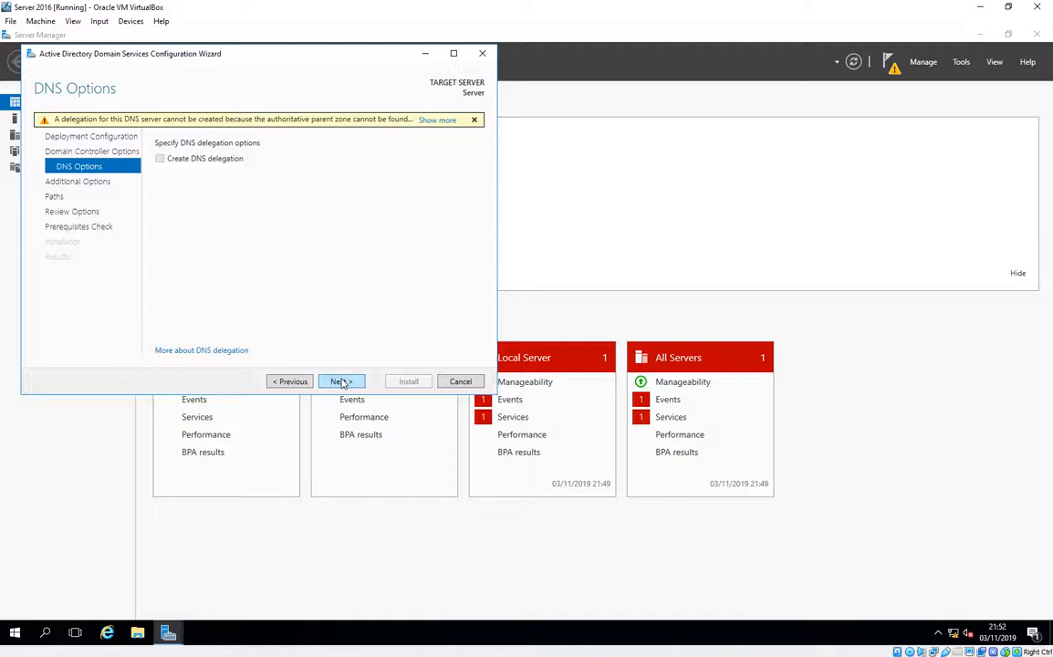
# Accept the default DNS options, the NetBIOS domain name DILLYDALE, and the default database, log and SYSVOL folders.
pyautogui.click(342, 381)
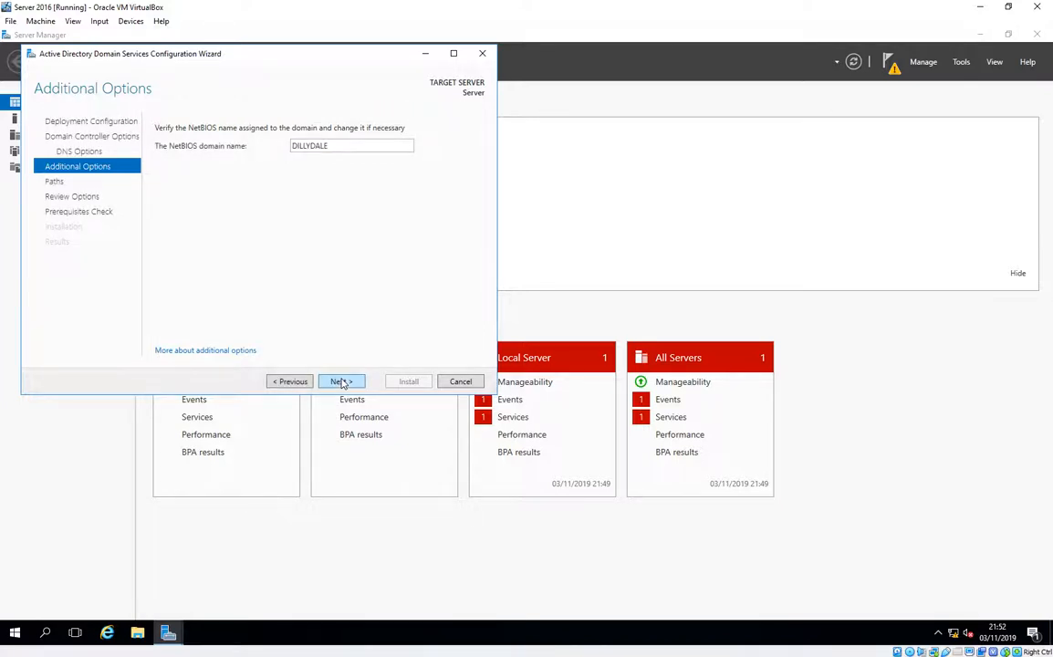
pyautogui.click(342, 382)
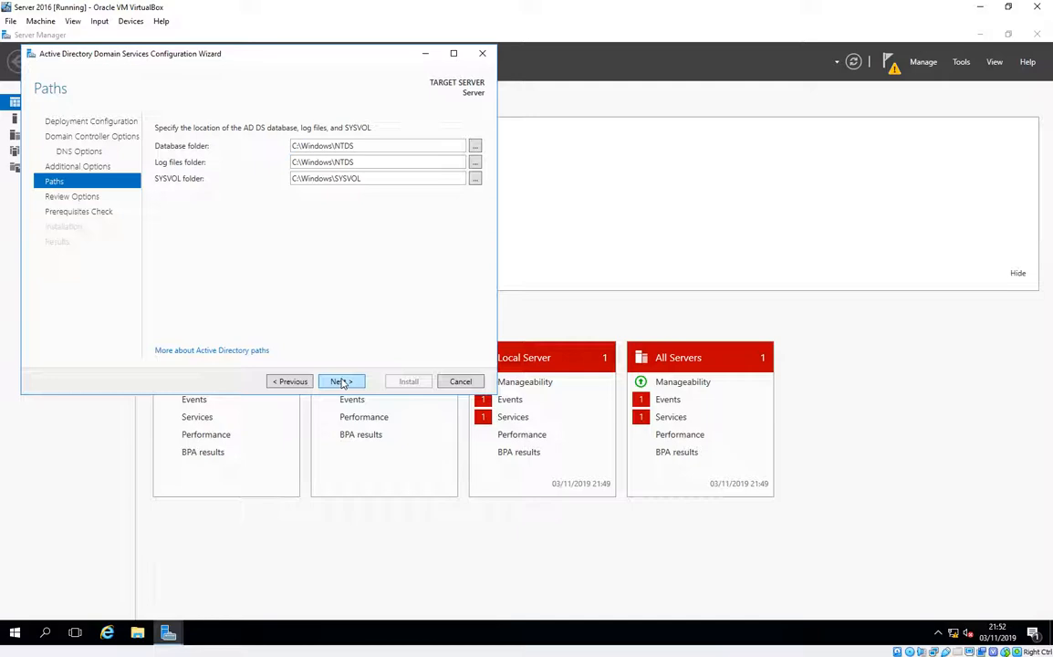
pyautogui.click(342, 382)
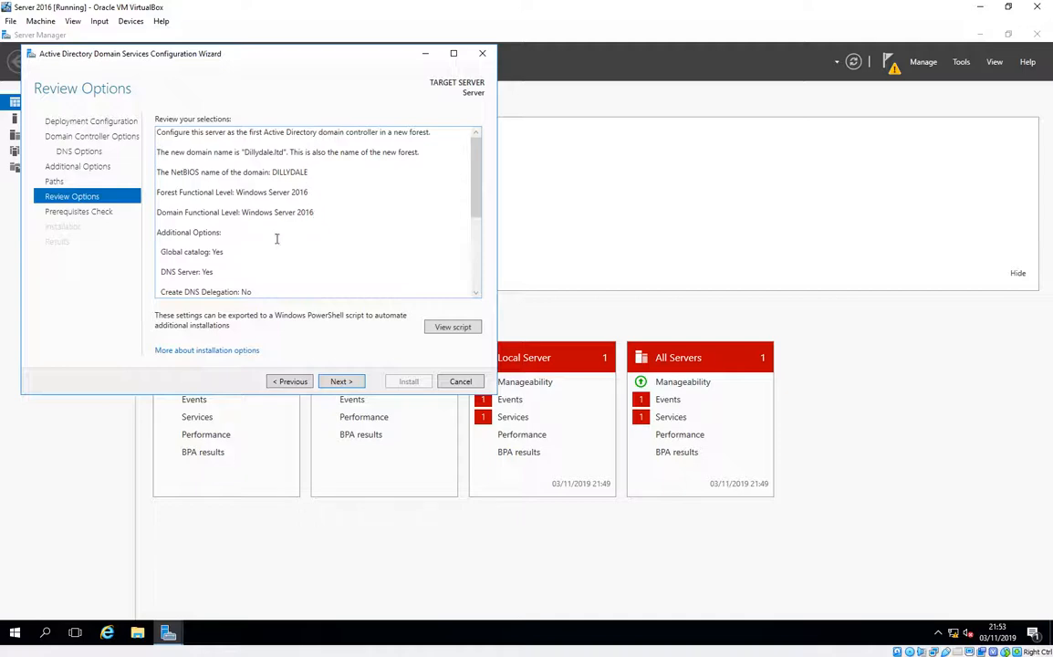
# Review the selected options and prerequisite check results, and start the domain controller installation.
pyautogui.scroll(-3, 341, 269)
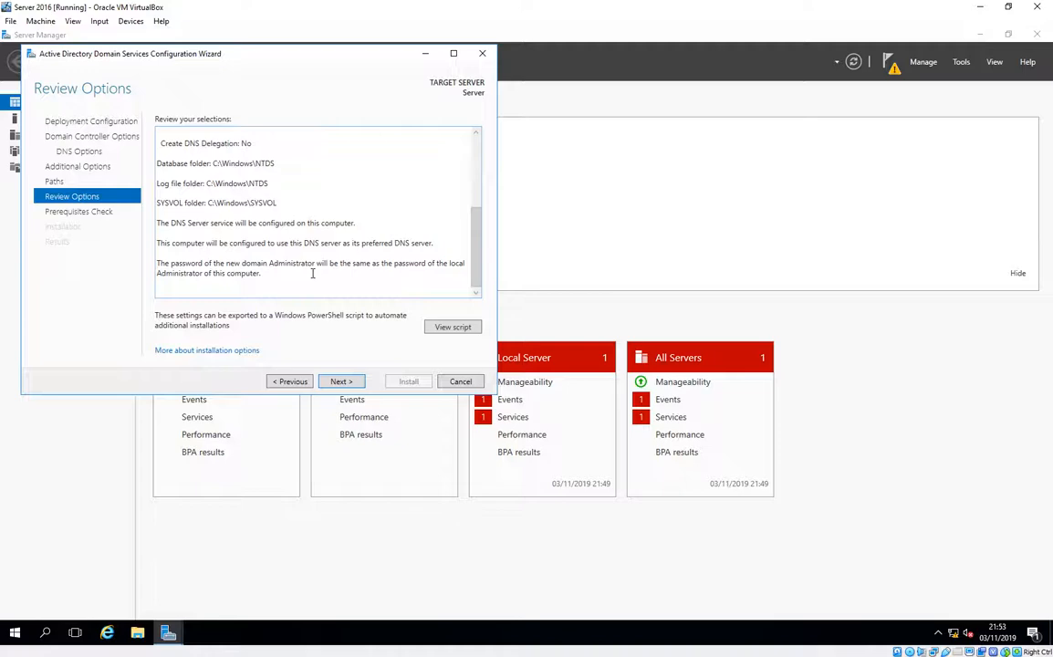
pyautogui.click(339, 383)
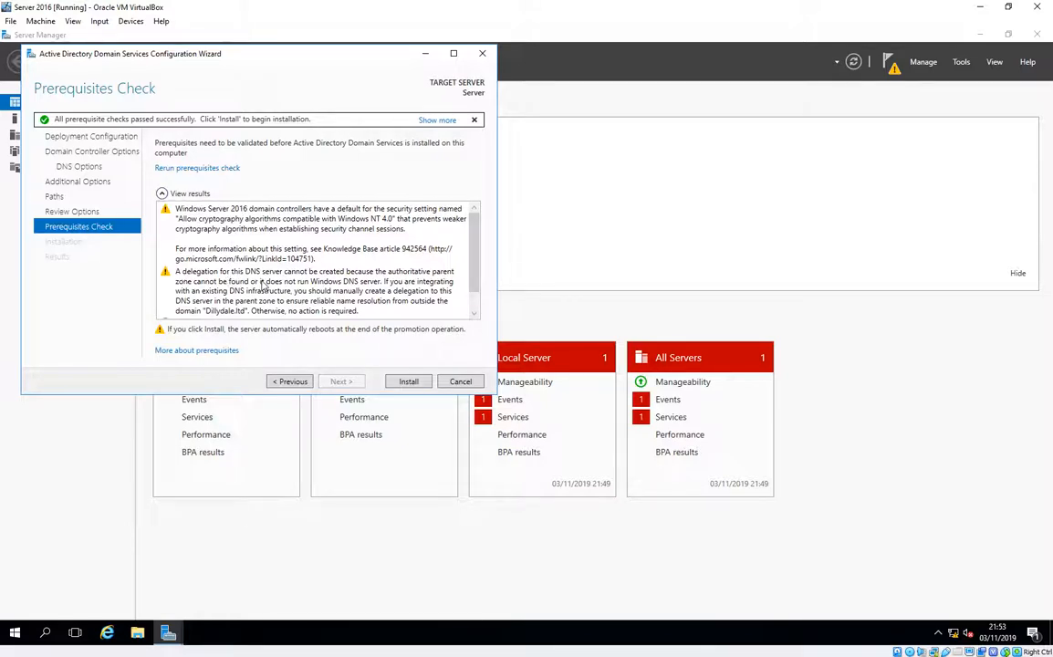
pyautogui.scroll(-1, 239, 258)
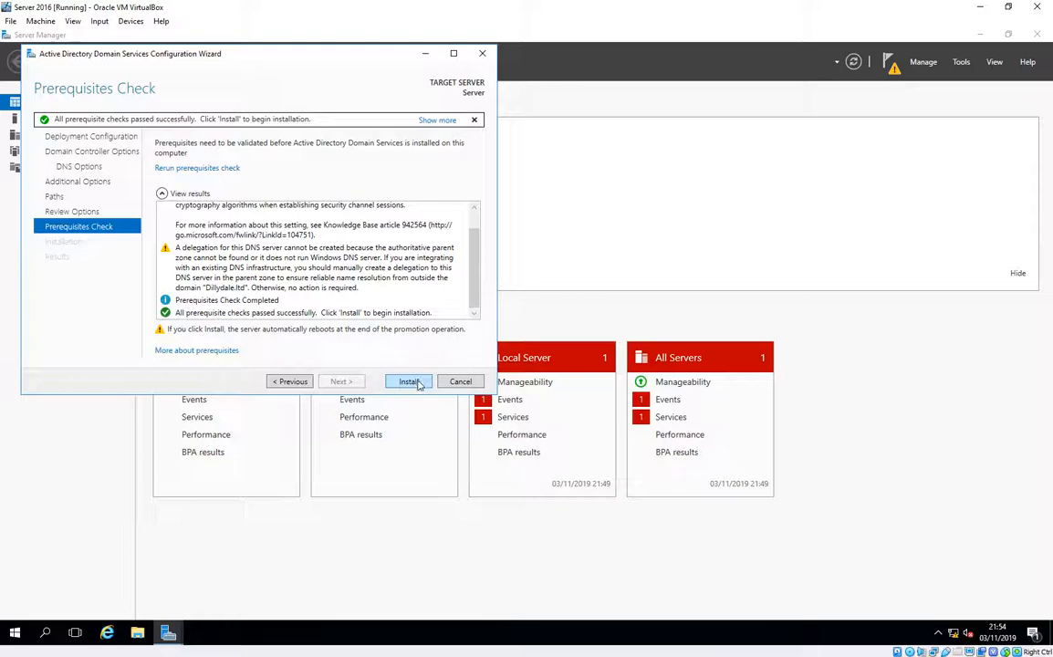
pyautogui.click(418, 382)
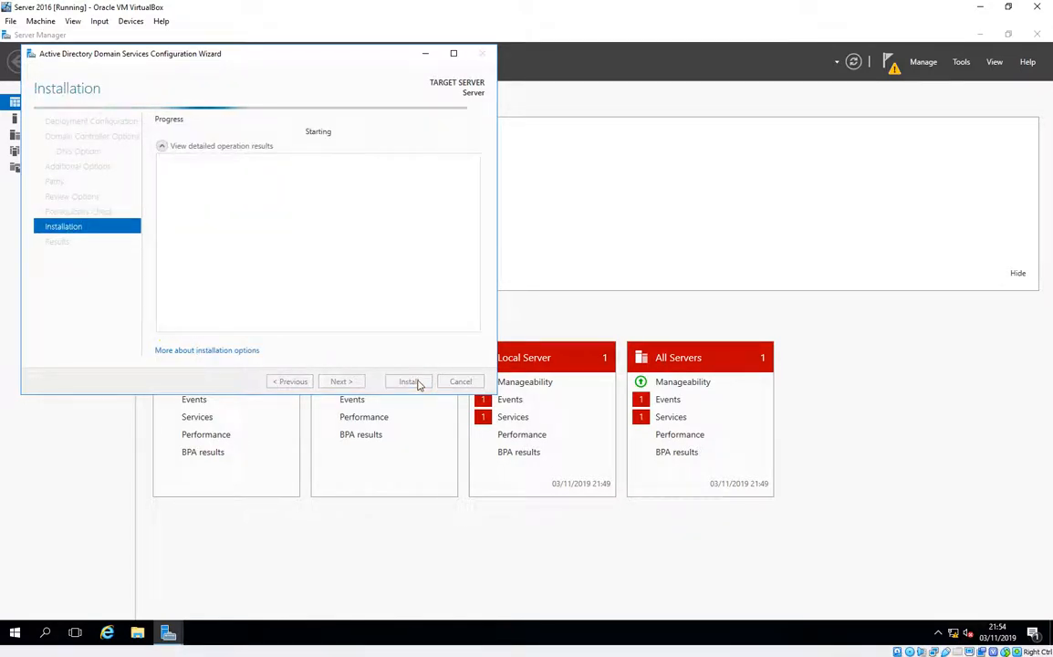